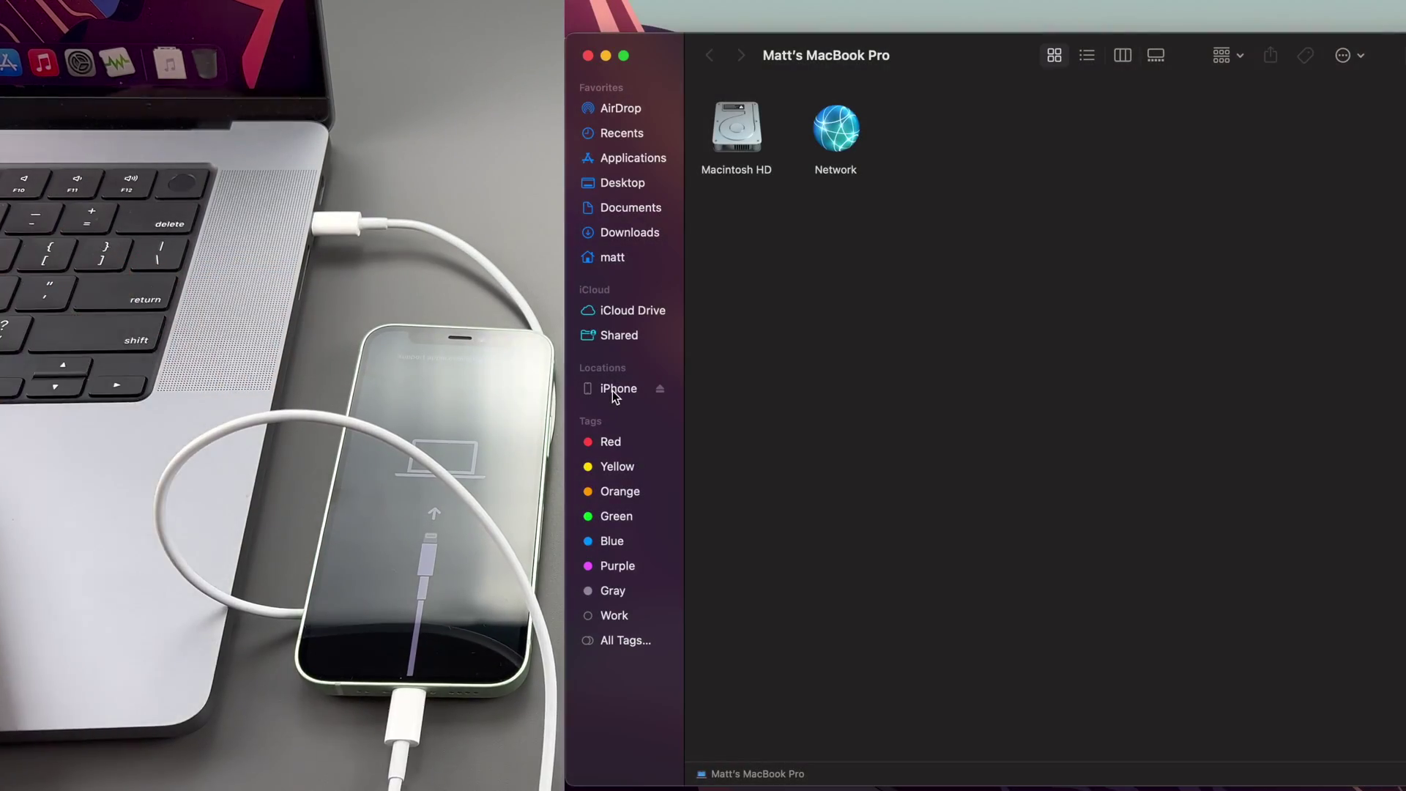
Open the iPhone's recovery page, then open and cancel both the Update and Restore iPhone prompts
left_click(612, 390)
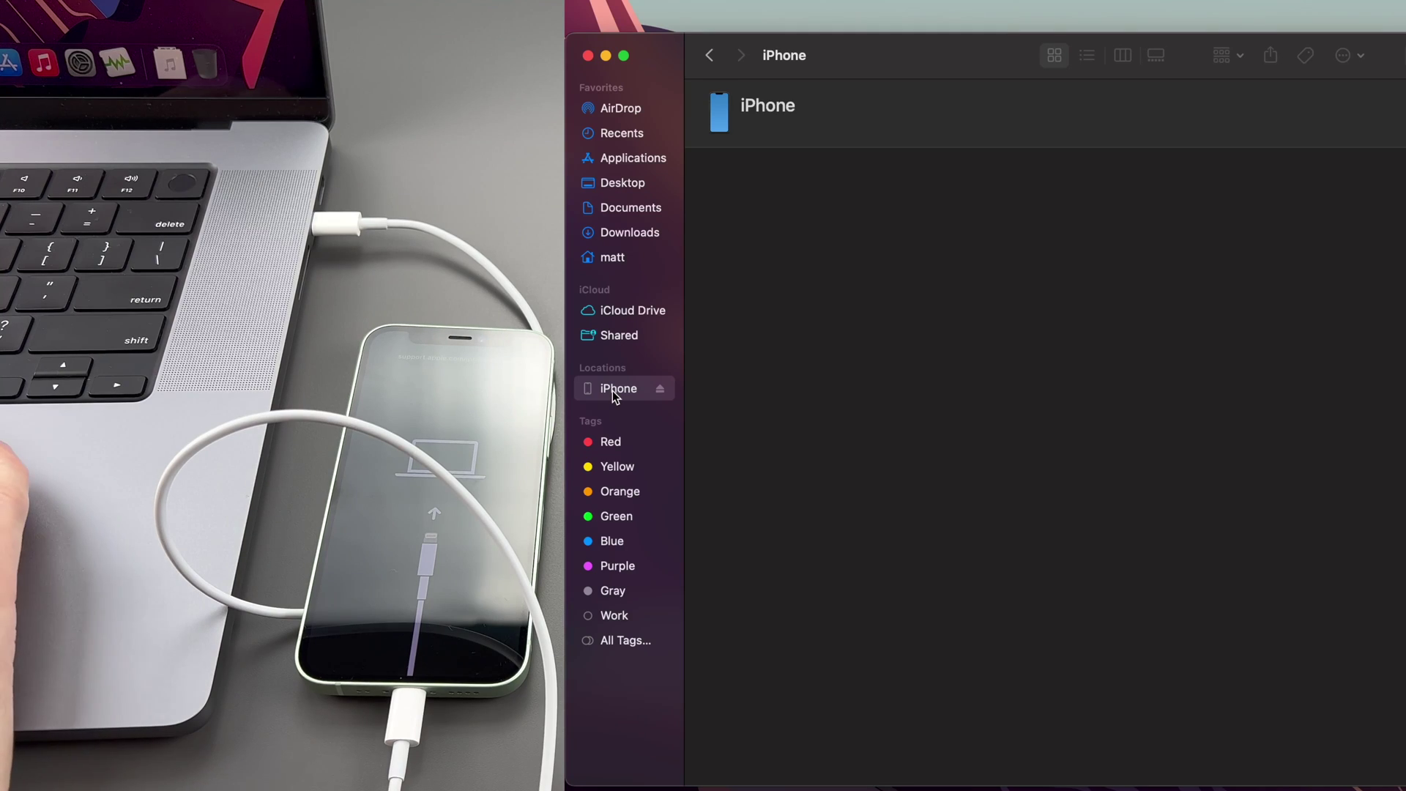
left_click(1023, 276)
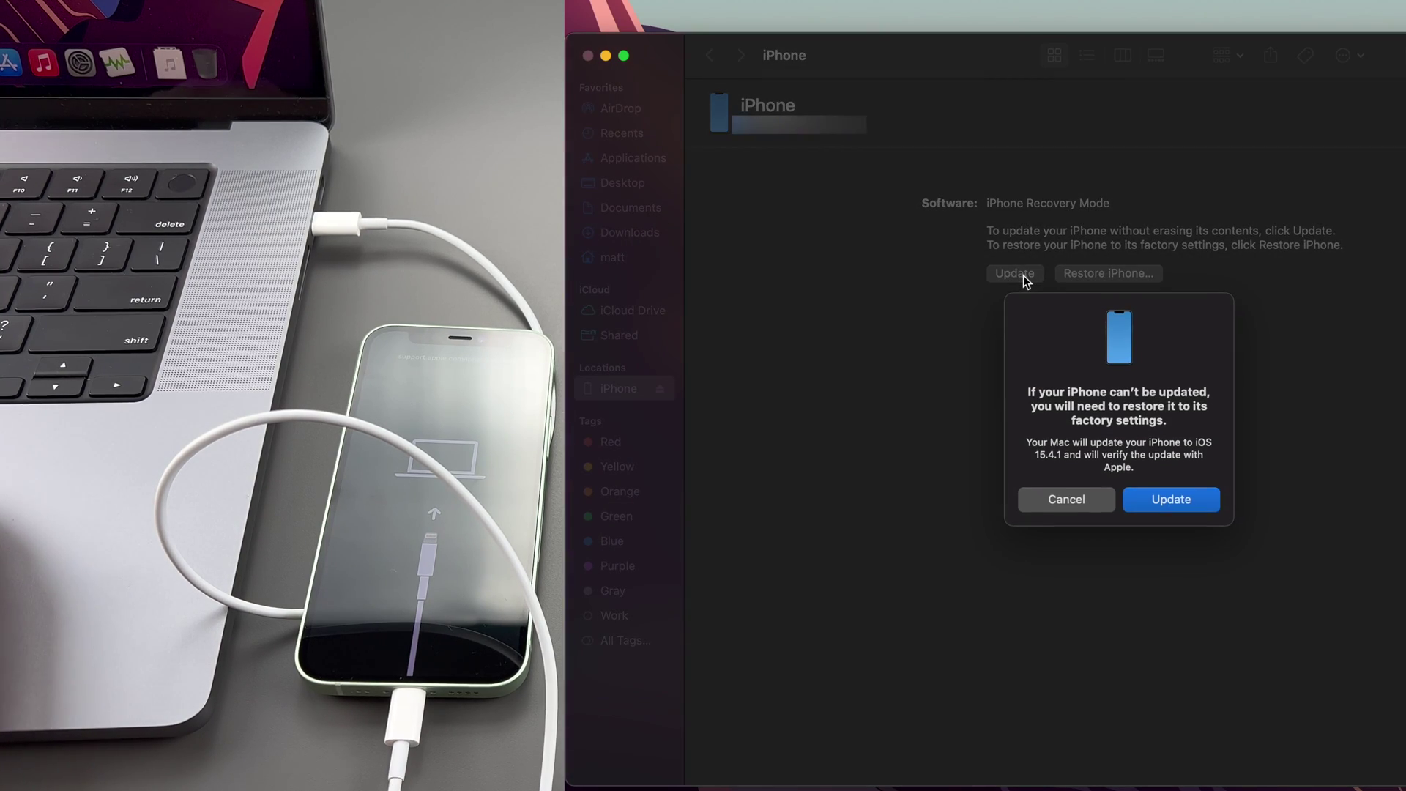
key("Escape")
left_click(1121, 274)
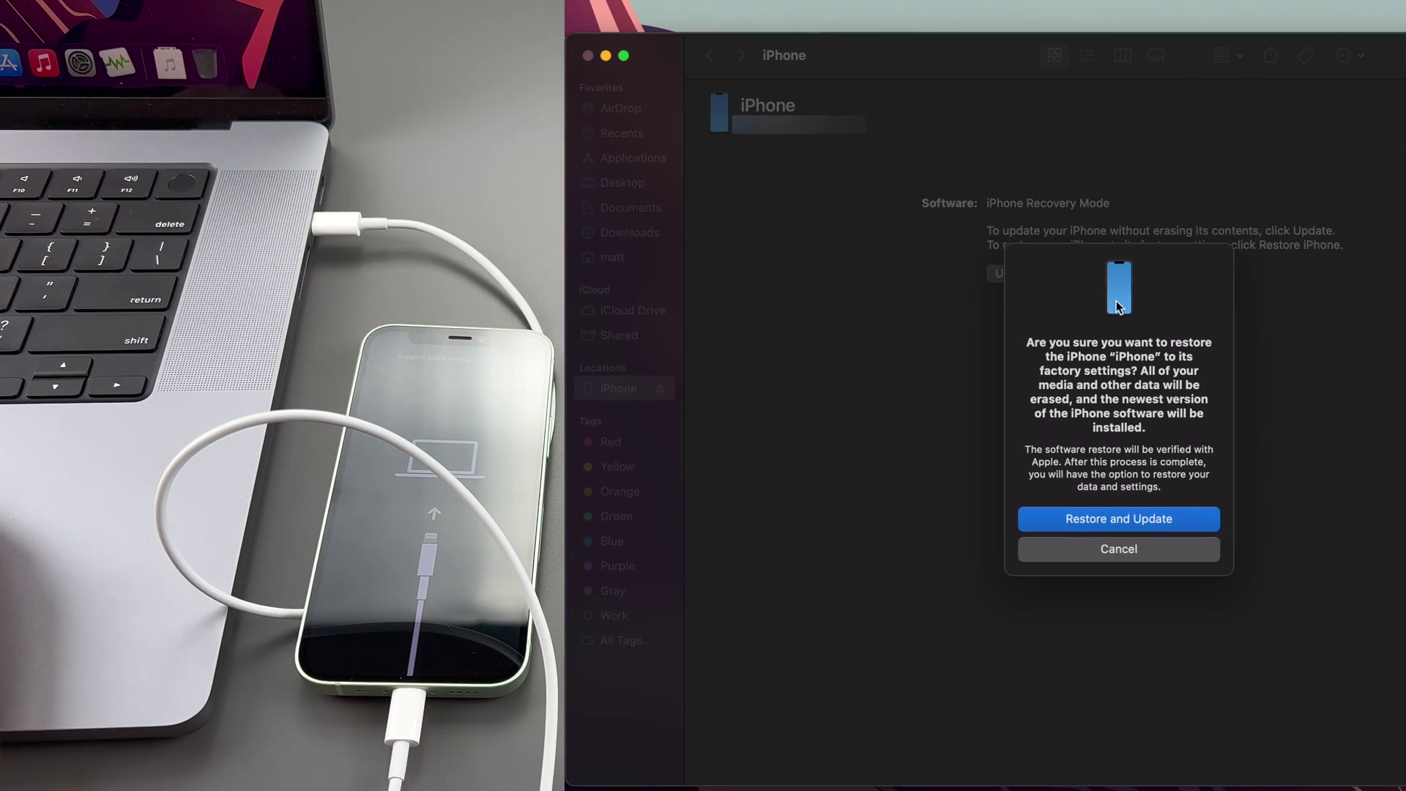
left_click(1152, 555)
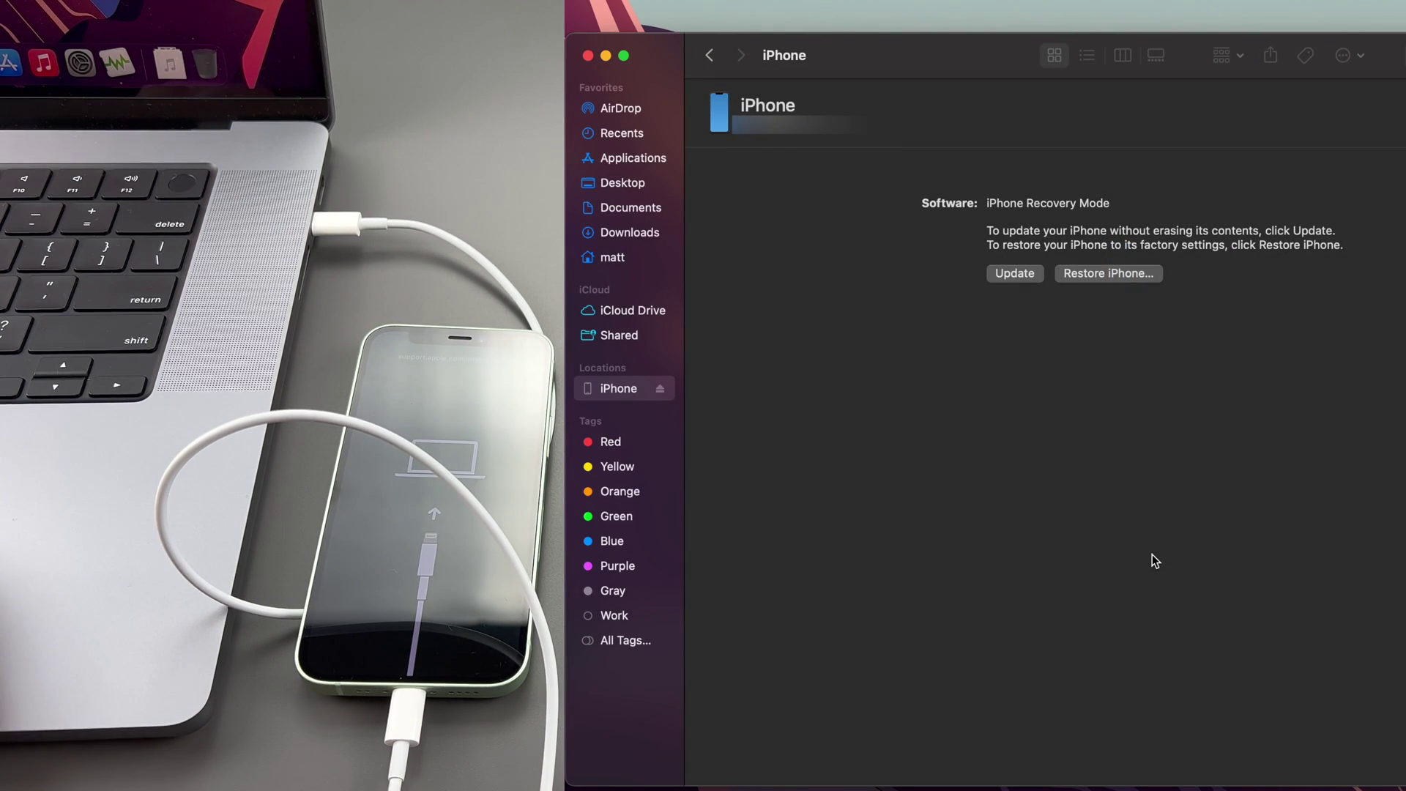